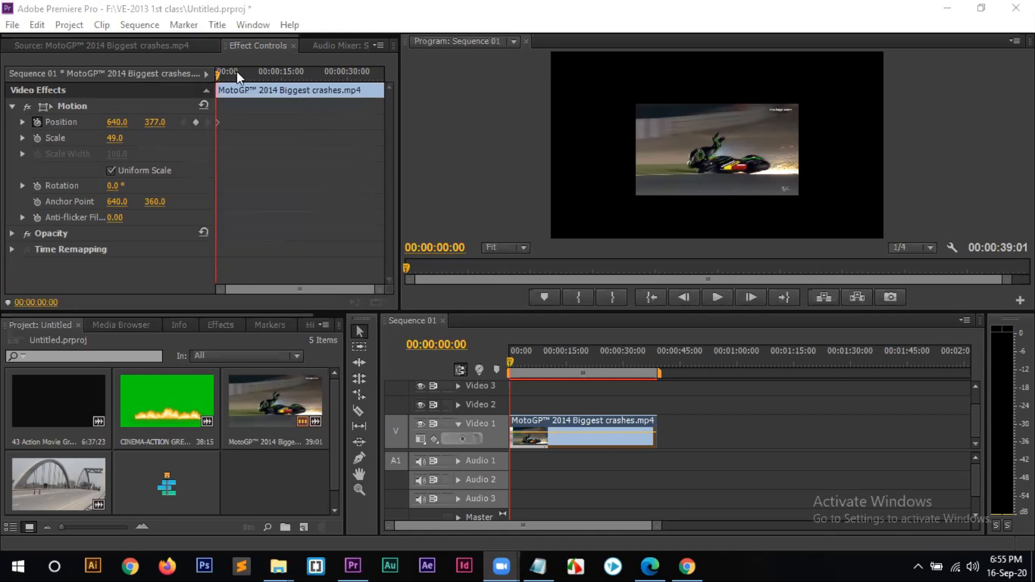
# - Keyframe the clip's Position X to 962 at 00:00:03:24 and play the move from the start of the sequence
pyautogui.moveTo(220, 71); pyautogui.dragTo(235, 79)
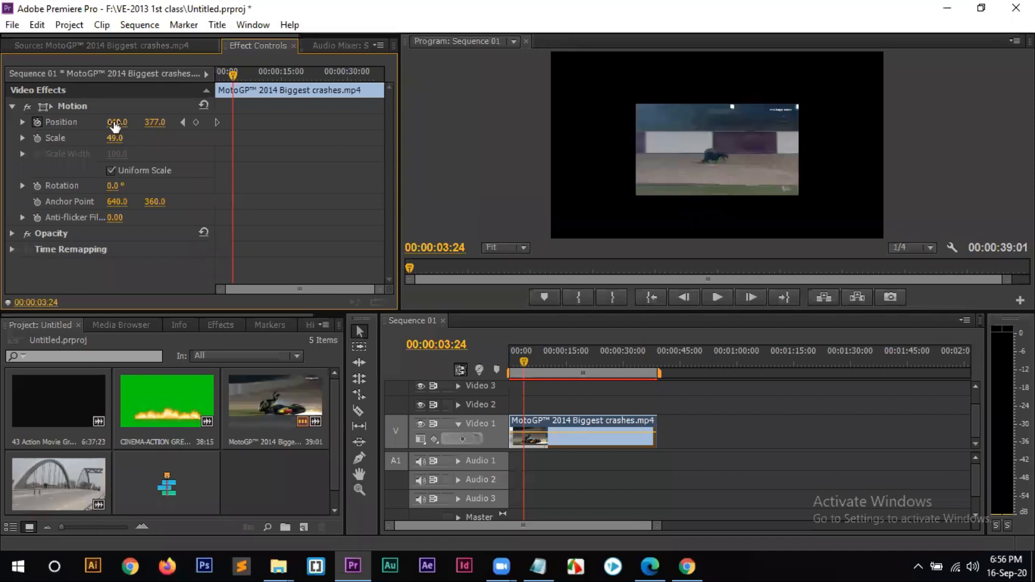
pyautogui.moveTo(117, 122); pyautogui.dragTo(150, 137)
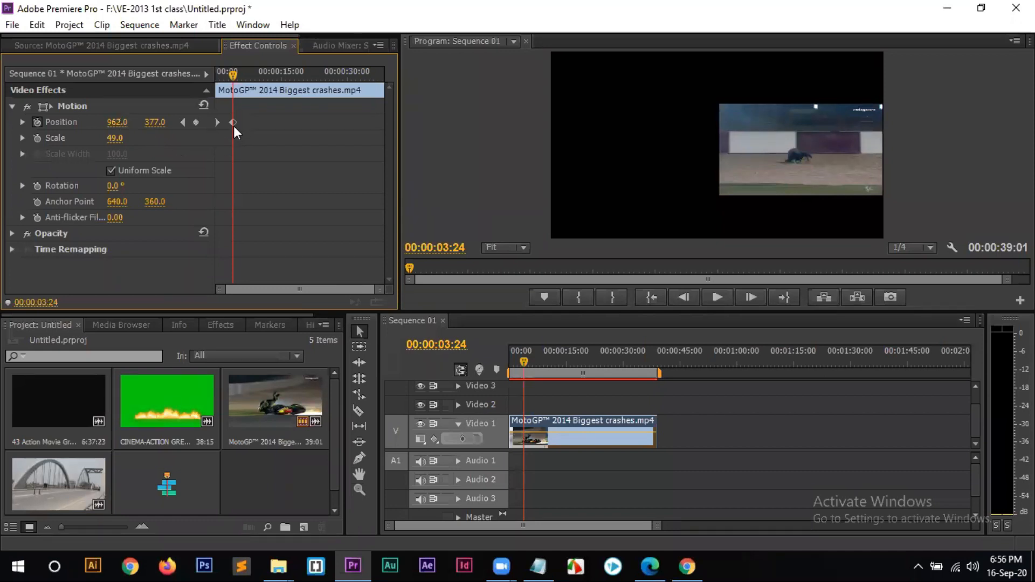
pyautogui.press('Home')
pyautogui.press('space')
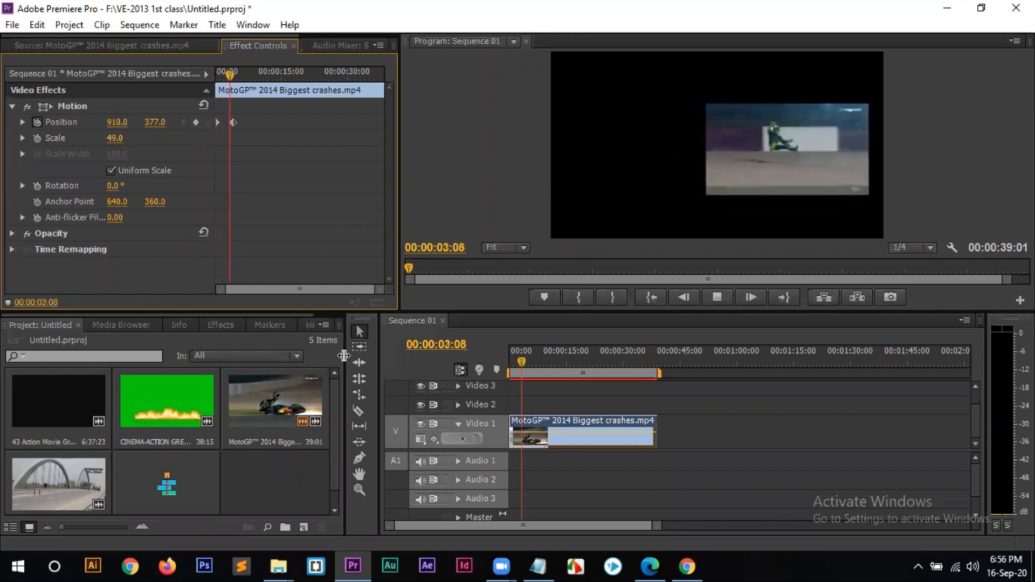
pyautogui.press('space')
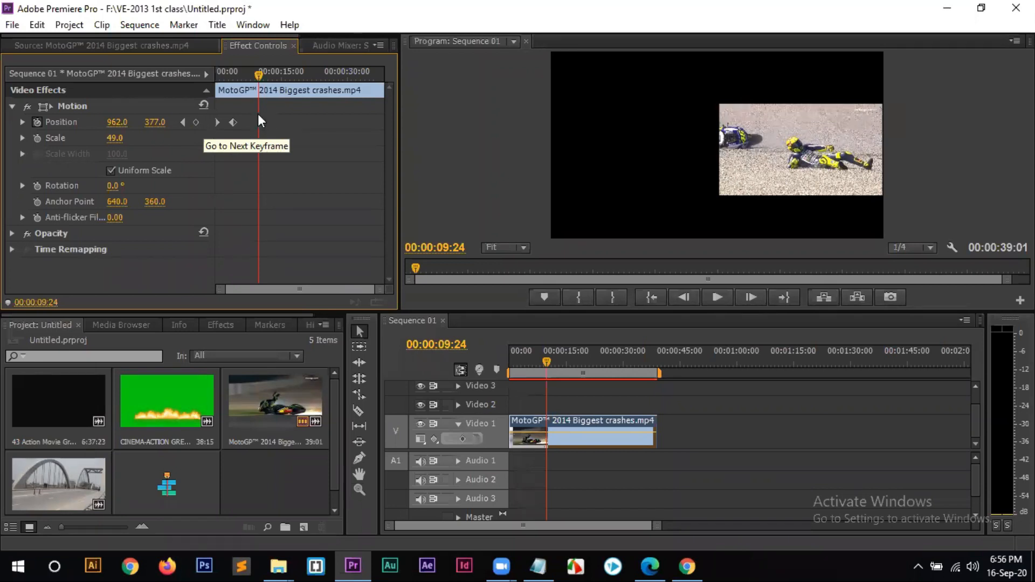
# - Keyframe the clip's Position Y to 172 at 00:00:08:08
pyautogui.click(181, 124)
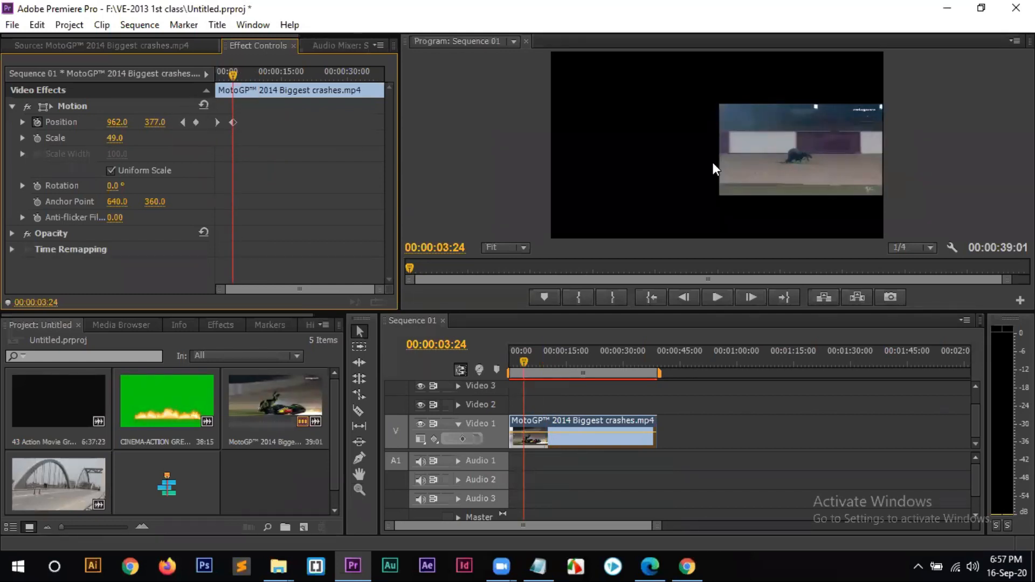
pyautogui.click(248, 74)
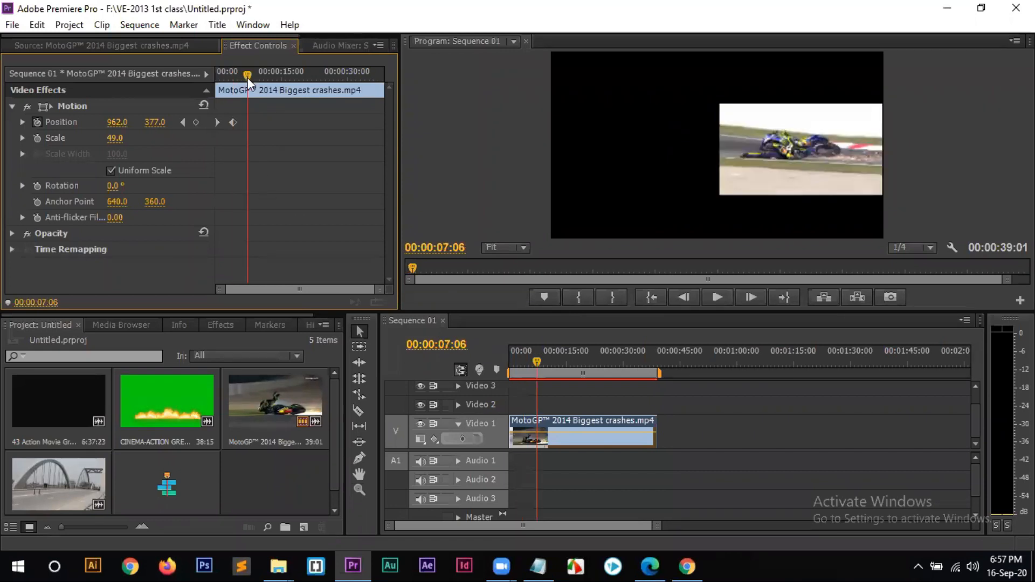
pyautogui.click(185, 123)
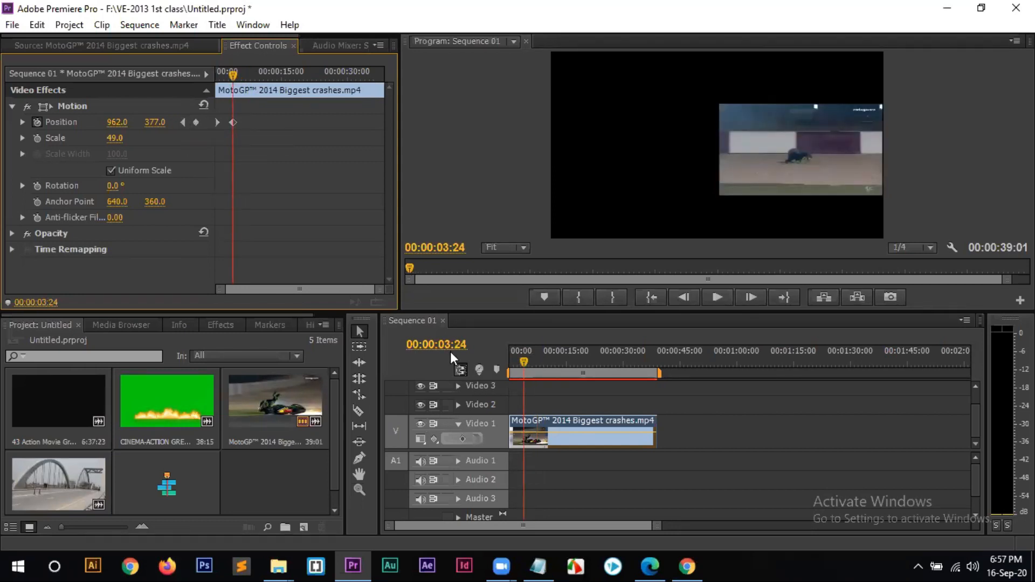
pyautogui.press('space')
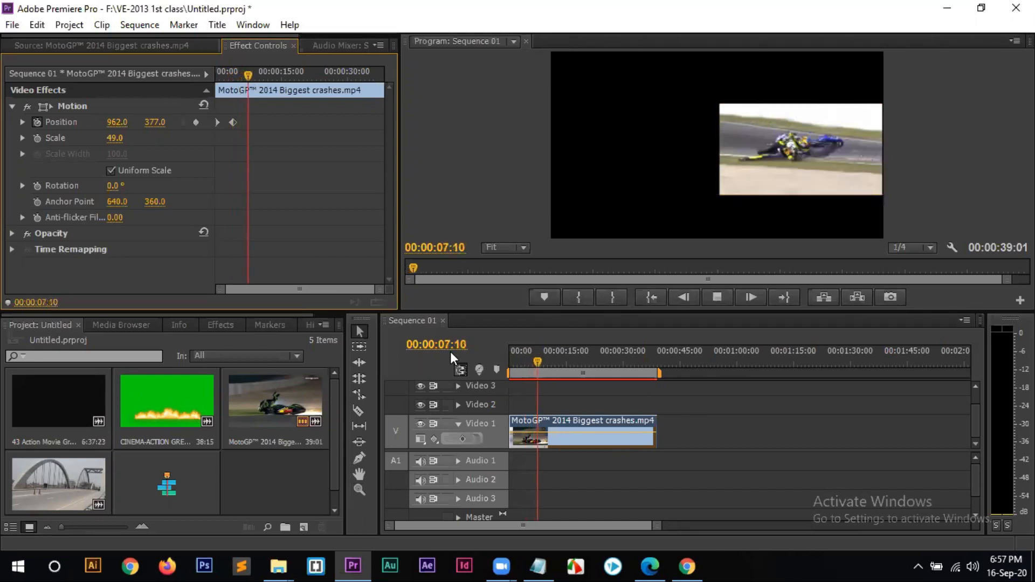
pyautogui.press('space')
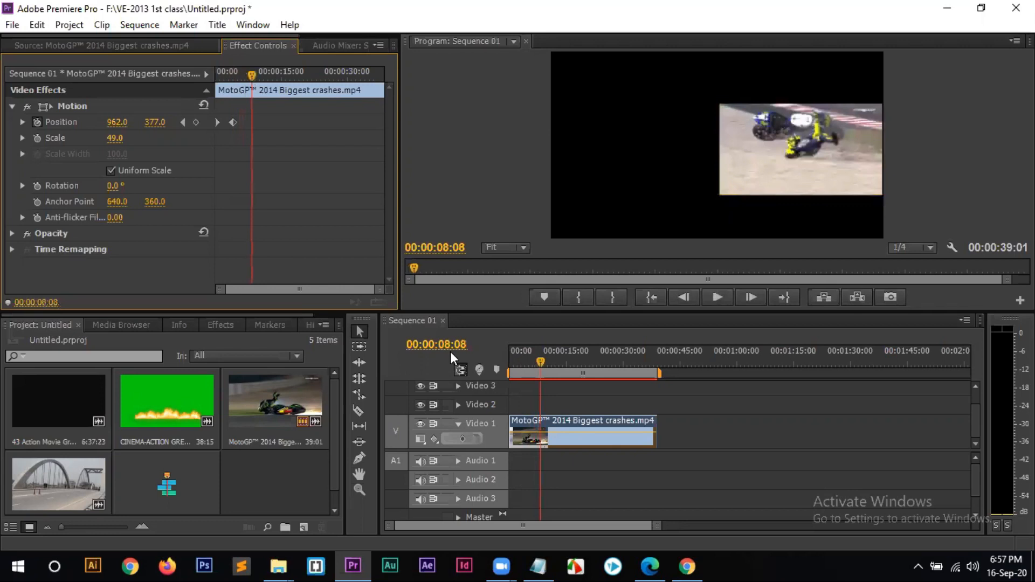
pyautogui.hotkey('ctrl', 's')
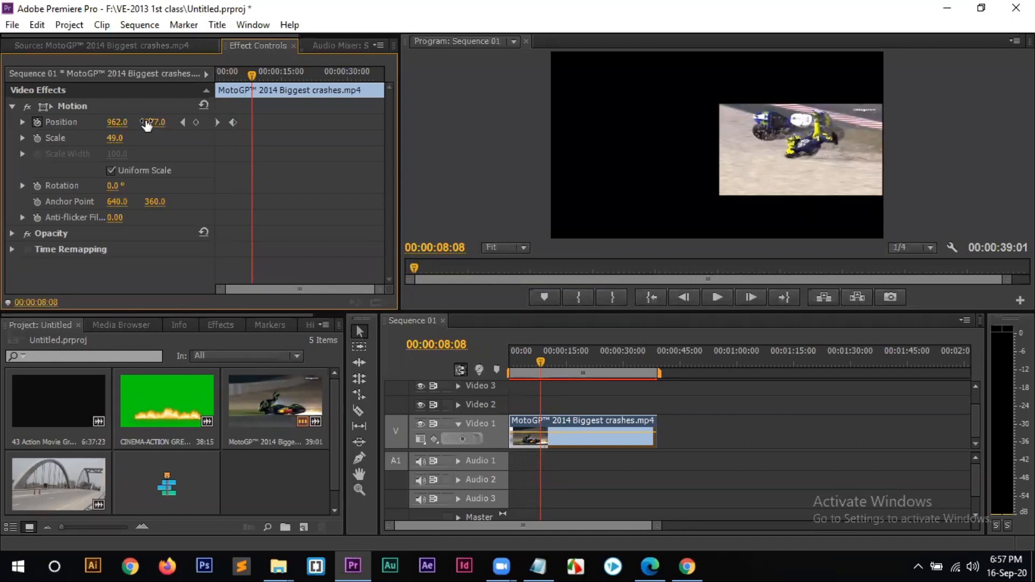
pyautogui.moveTo(146, 124); pyautogui.dragTo(154, 463)
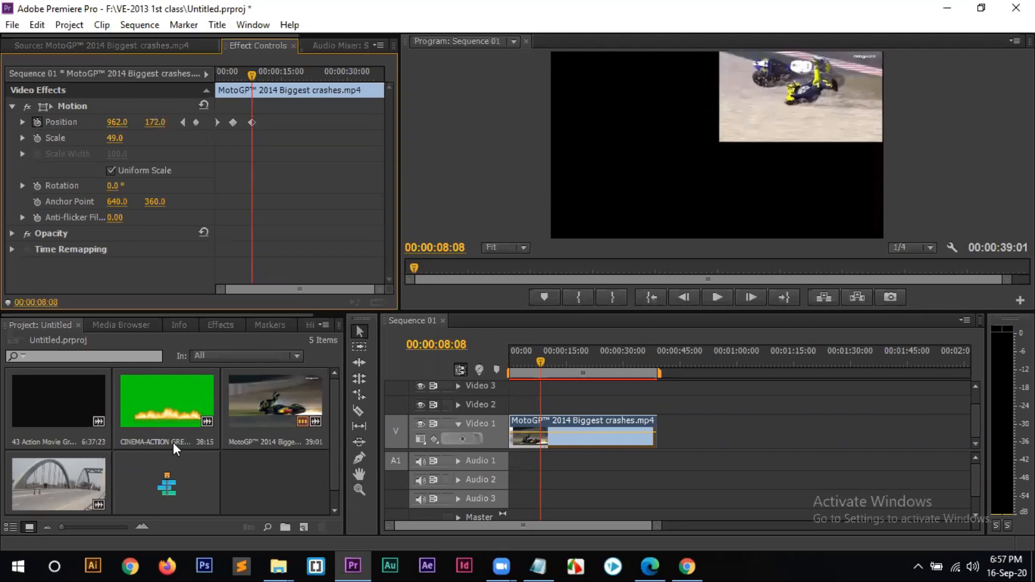
# - Keyframe the clip's Position X to 316 at 00:00:12:12 and its Position Y to 540 at 00:00:14:15
pyautogui.press('space')
pyautogui.press('space')
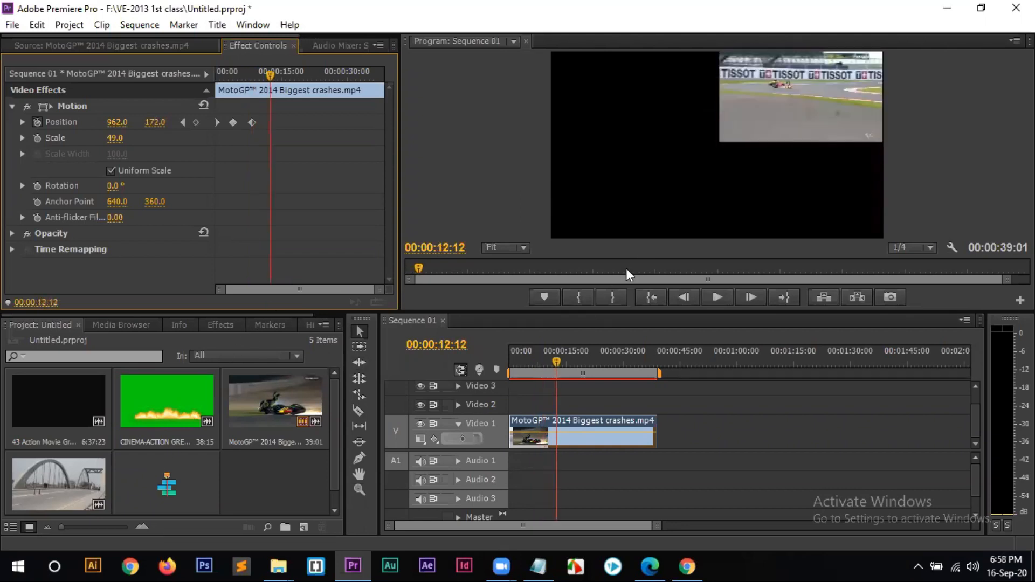
pyautogui.moveTo(117, 123); pyautogui.dragTo(2, 122)
pyautogui.moveTo(271, 71); pyautogui.dragTo(280, 68)
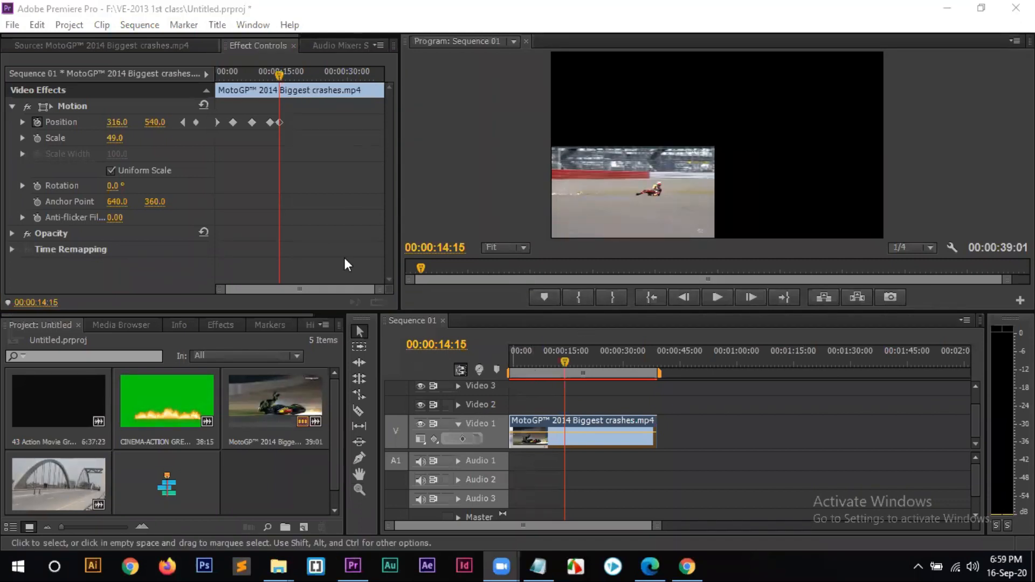
# - Keyframe the clip's Position X to 647 at 00:00:17:18 and its Position Y to 348 at 00:00:20:16
pyautogui.moveTo(277, 71); pyautogui.dragTo(293, 73)
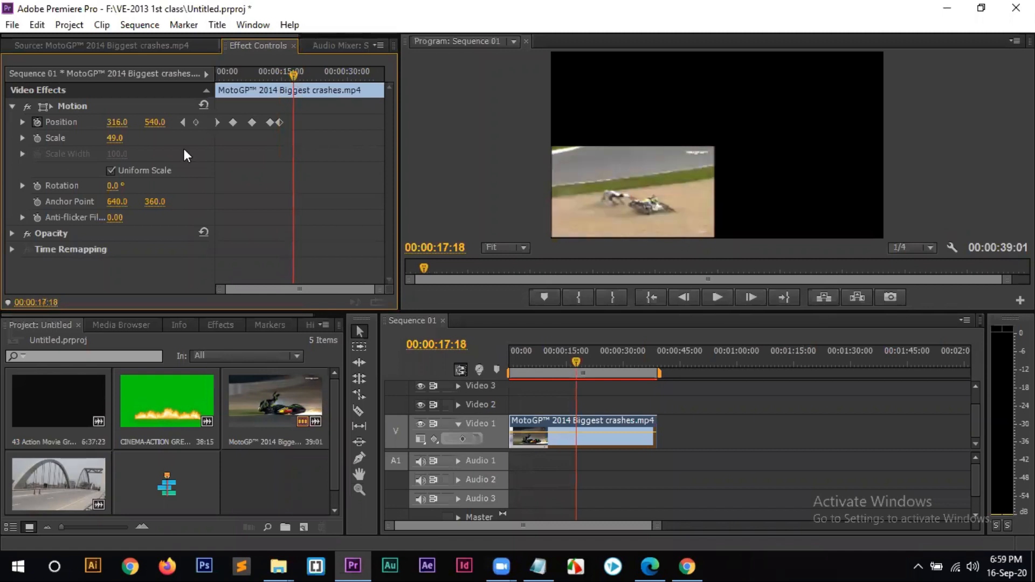
pyautogui.moveTo(117, 122); pyautogui.dragTo(296, 122)
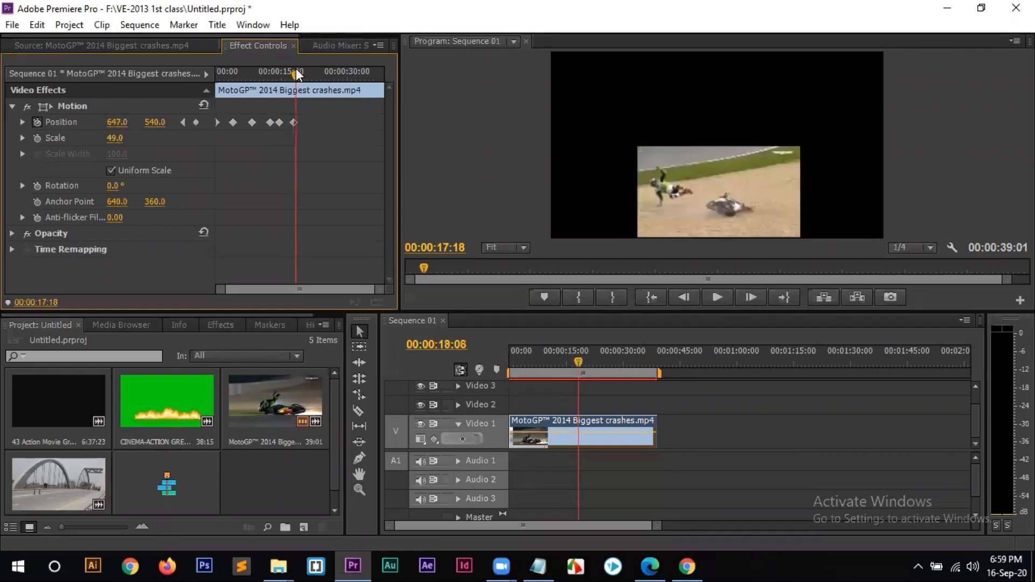
pyautogui.moveTo(295, 74); pyautogui.dragTo(305, 72)
pyautogui.moveTo(146, 122); pyautogui.dragTo(62, 122)
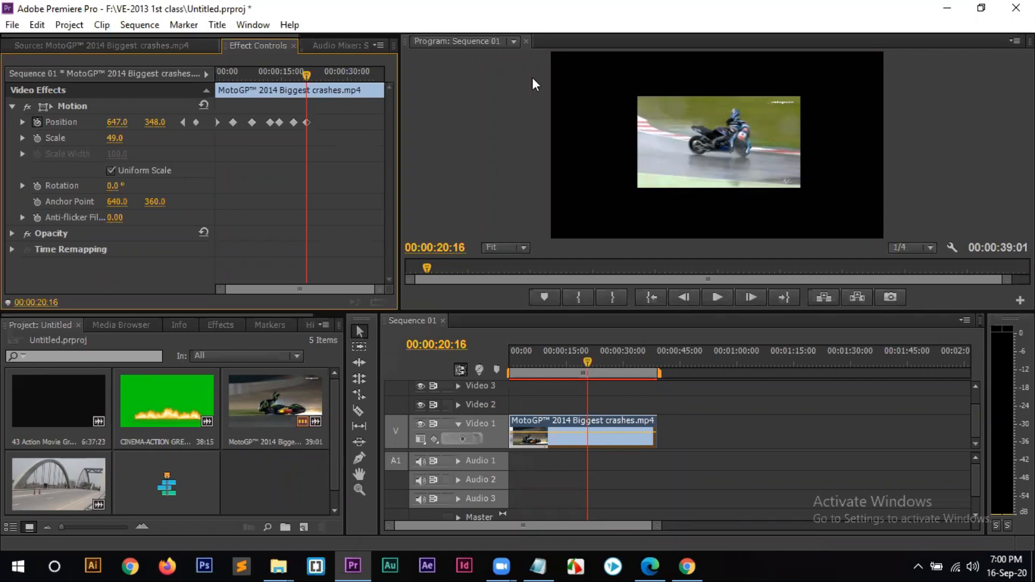
# - Play back the position animation from the start and return to its last keyframe at 00:00:20:16
pyautogui.press('Home')
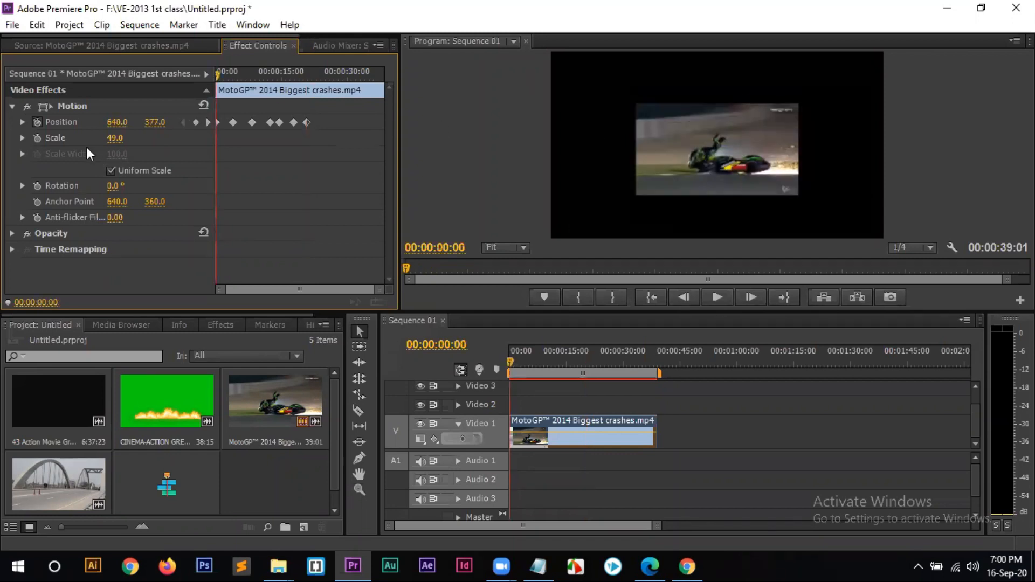
pyautogui.press('space')
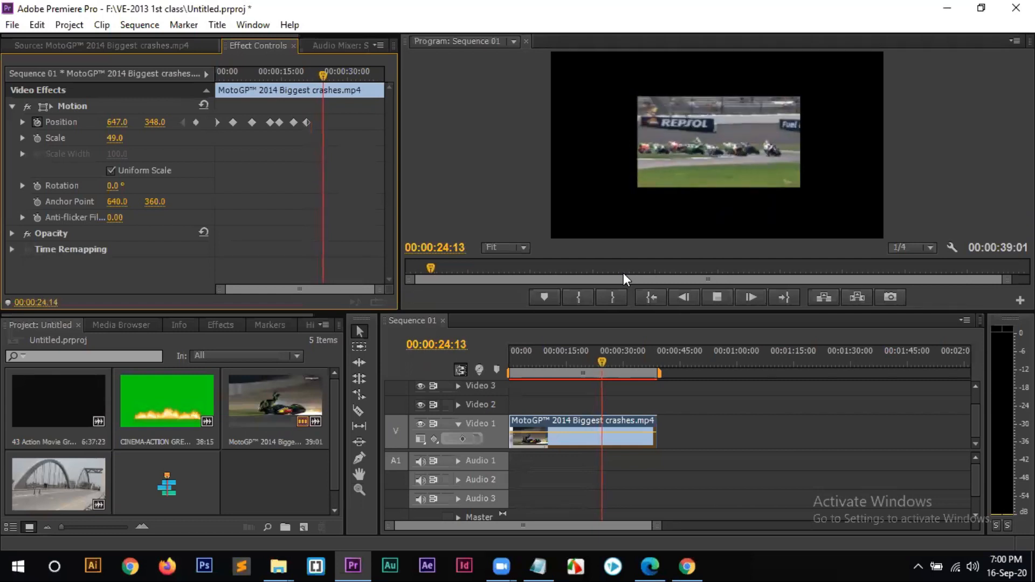
pyautogui.click(184, 122)
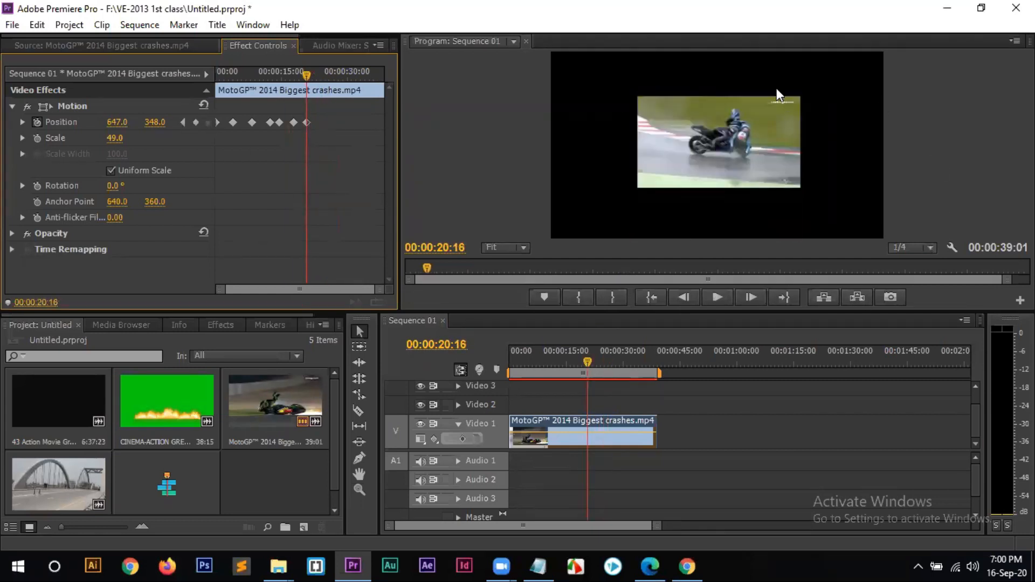
# - Enable Scale keyframing at 00:00:20:16 and set Scale to 102 at 00:00:25:11
pyautogui.click(39, 138)
pyautogui.moveTo(322, 74); pyautogui.dragTo(327, 75)
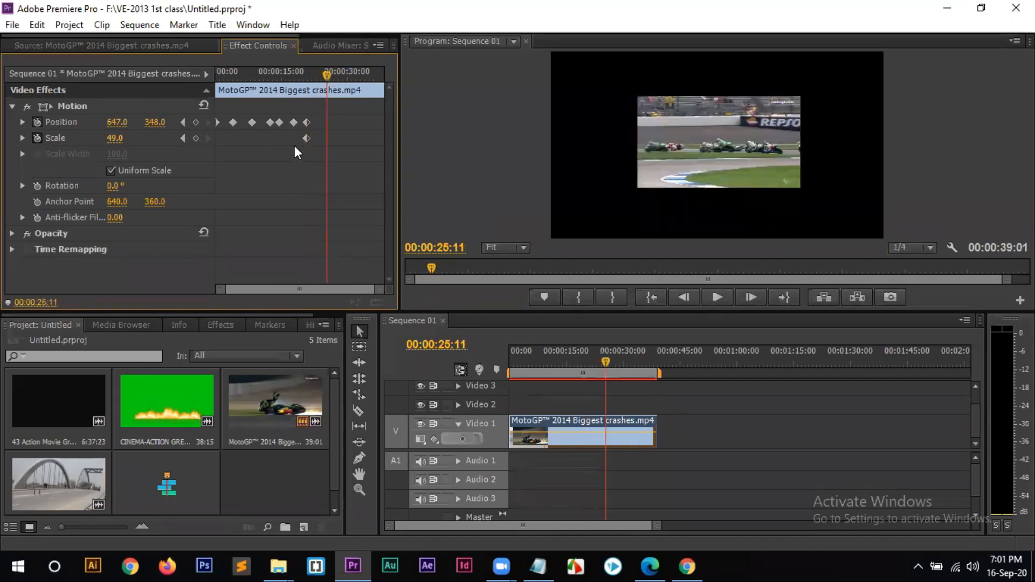
pyautogui.moveTo(109, 141); pyautogui.dragTo(141, 141)
pyautogui.click(125, 138)
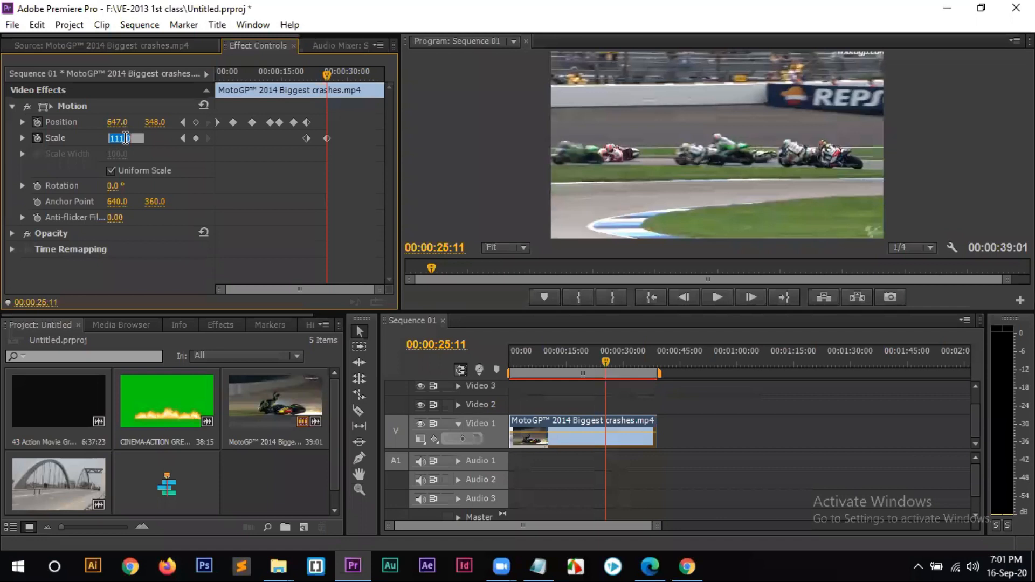
pyautogui.write('103')
pyautogui.press('Return')
pyautogui.moveTo(123, 141); pyautogui.dragTo(115, 153)
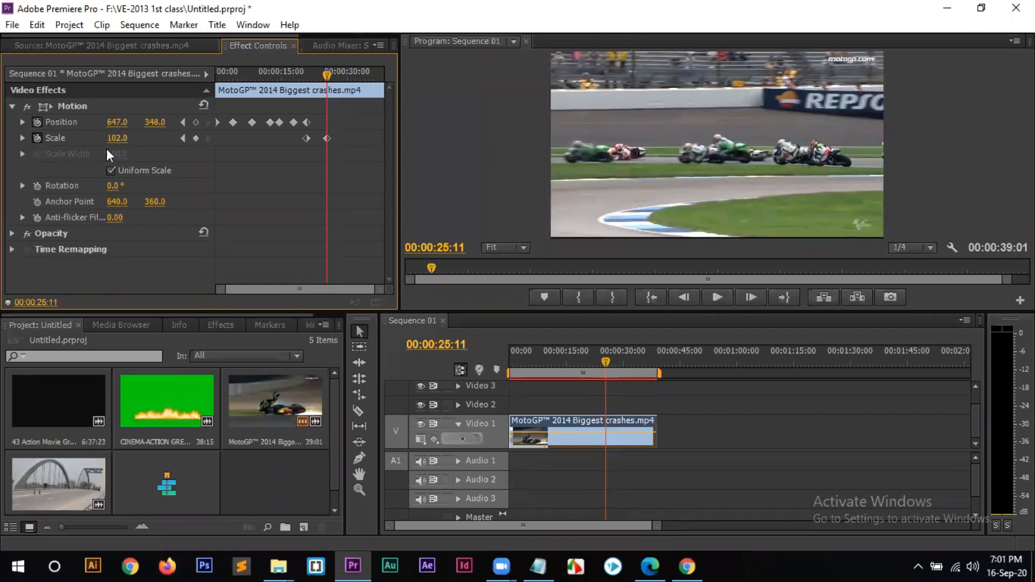
# - Enable Rotation keyframing at the first Scale keyframe, 00:00:20:16, and play the whole animation from the start of the sequence
pyautogui.click(180, 138)
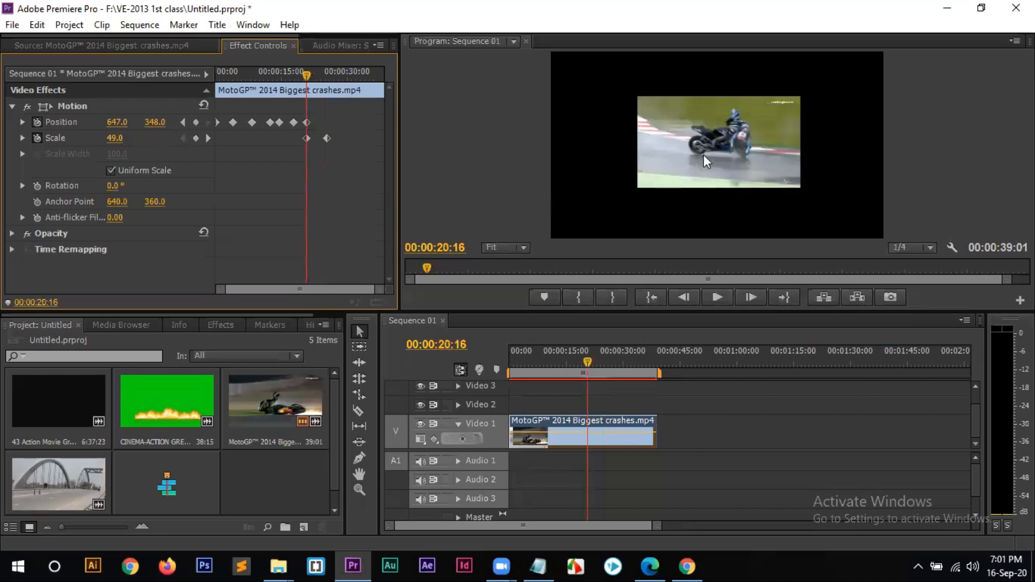
pyautogui.click(37, 186)
pyautogui.press('Home')
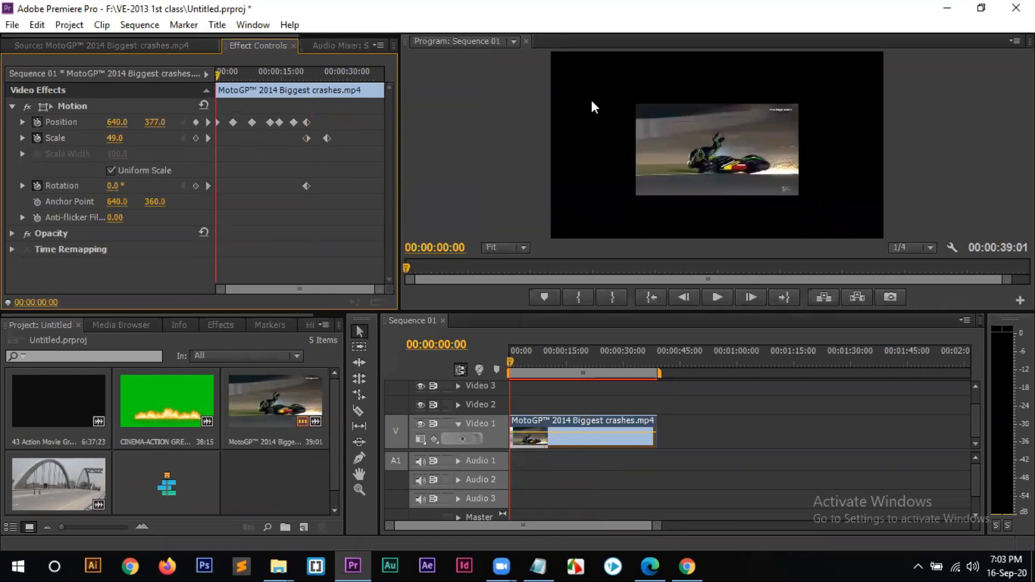
pyautogui.press('space')
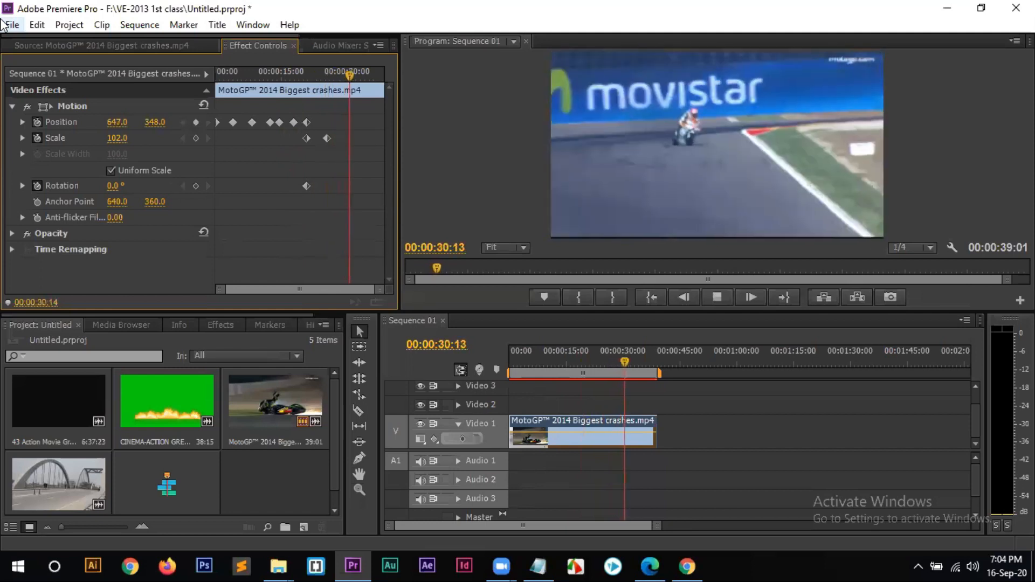
pyautogui.press('Home')
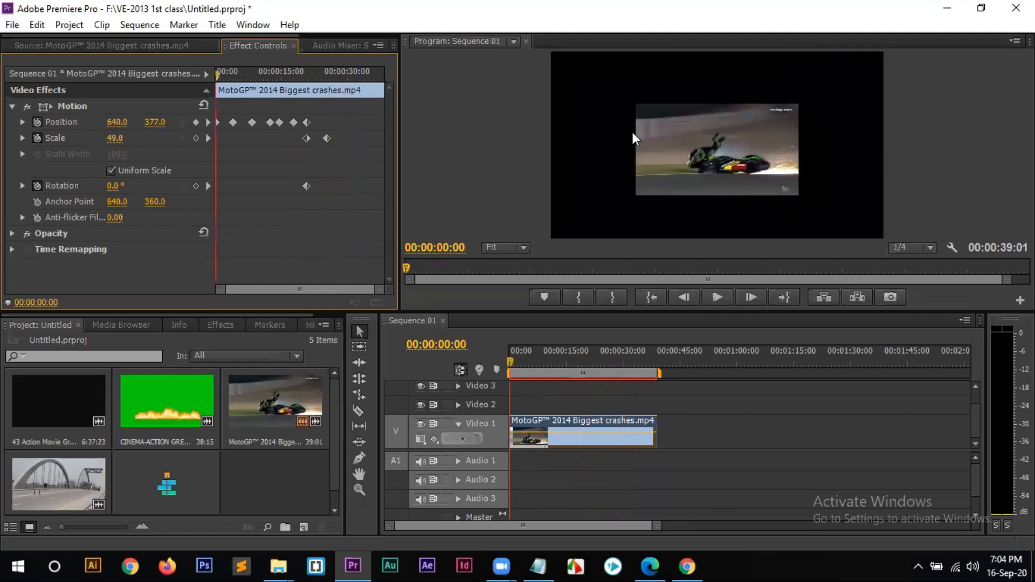